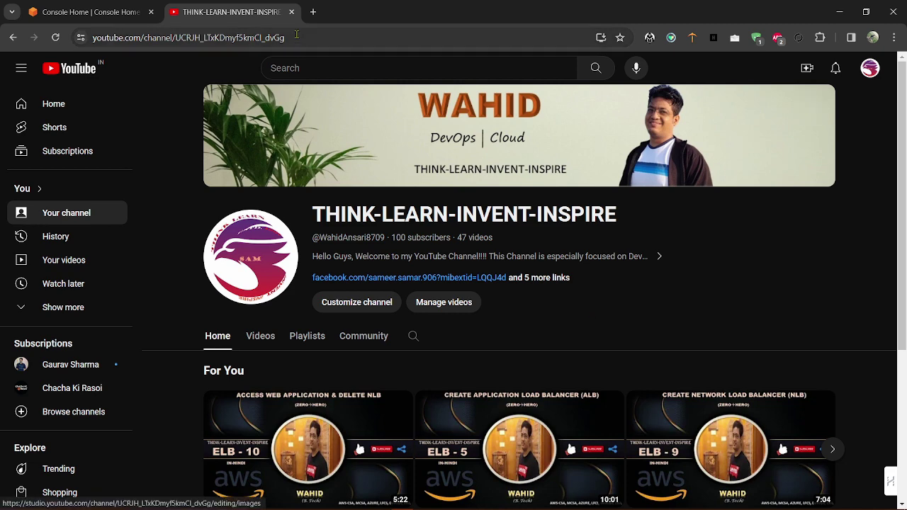
- Close the YouTube channel page and open the EC2 service from the AWS Console Home
click(291, 12)
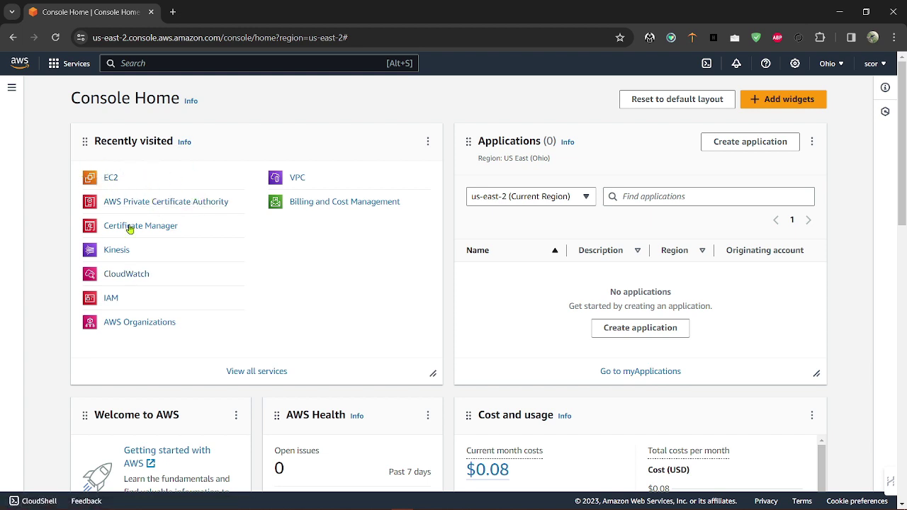
click(113, 179)
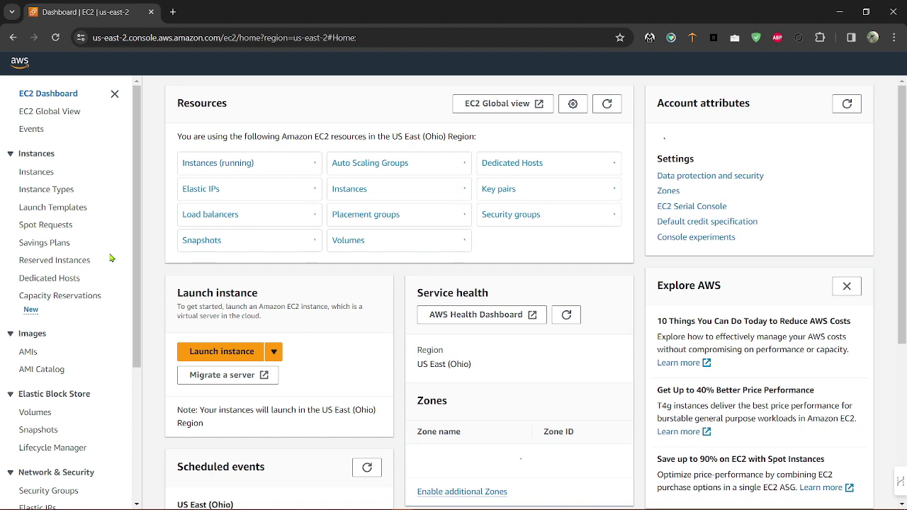
- Look through the Placement Groups and Network Interfaces pages, including the actions offered for network interfaces
scroll(111, 258, down, 3)
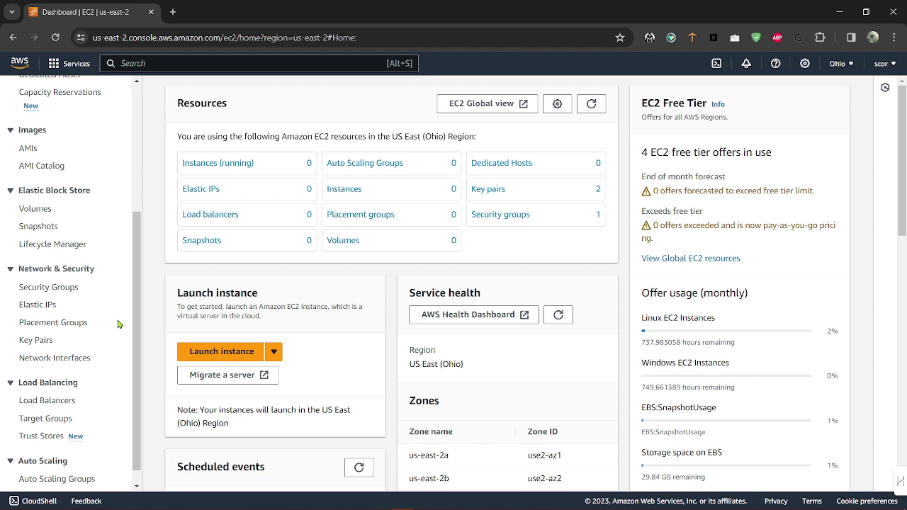
click(79, 324)
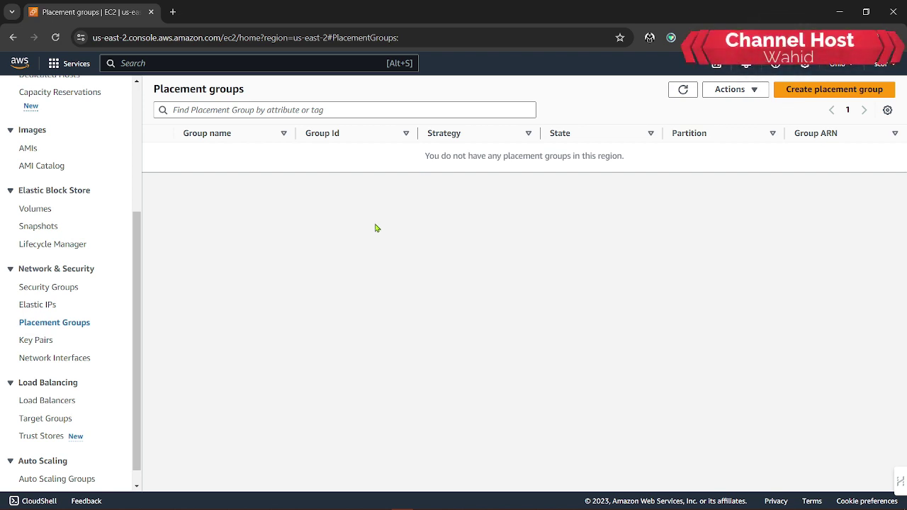
click(62, 363)
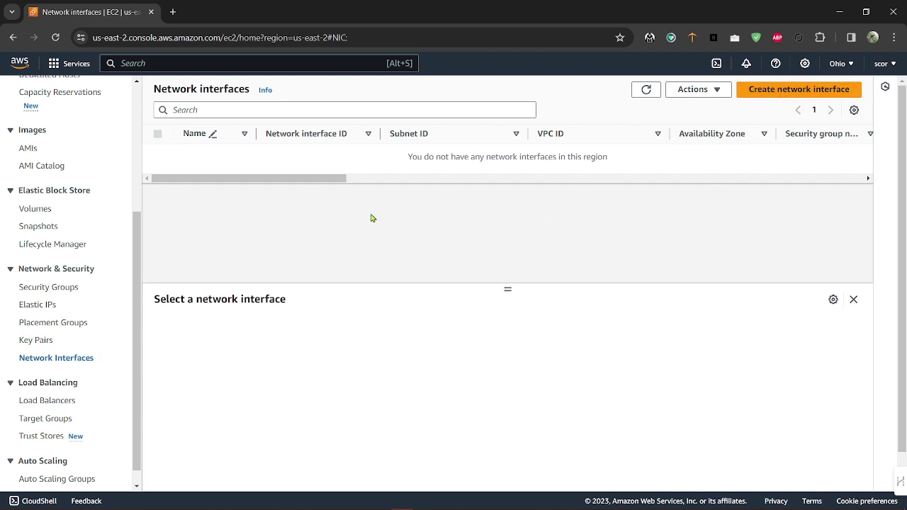
click(716, 90)
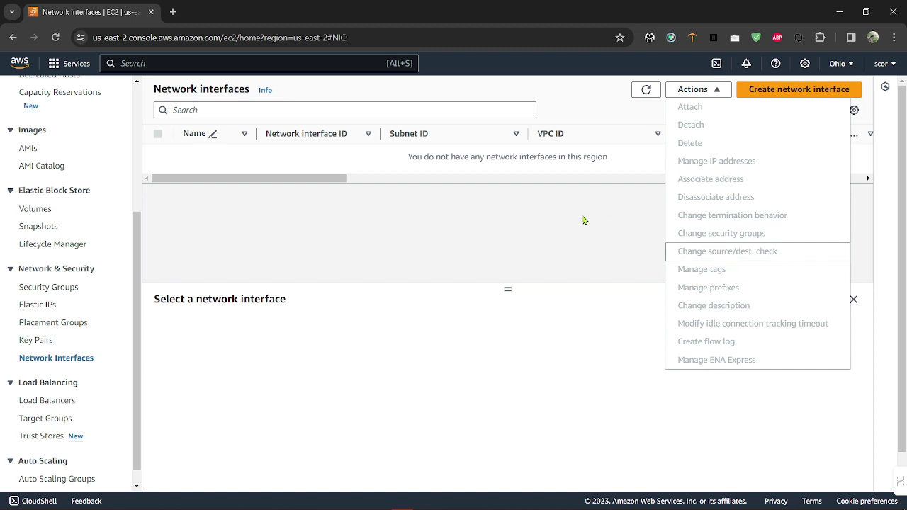
click(262, 220)
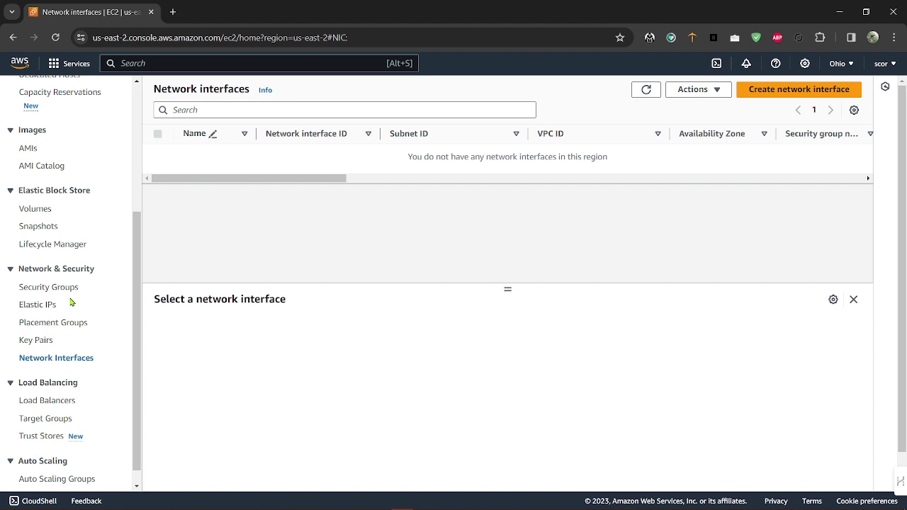
- Open the EC2 Launch Templates page and start creating a new launch template
scroll(70, 302, down, 1)
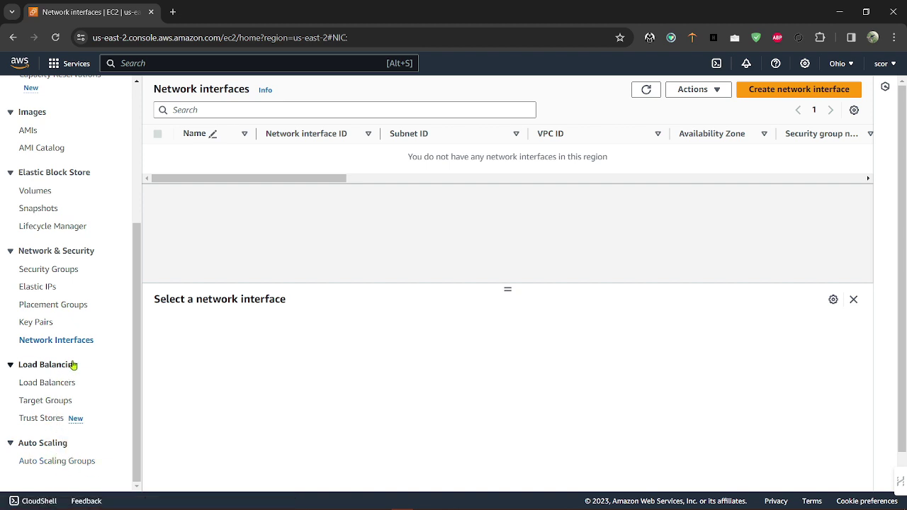
scroll(84, 341, up, 3)
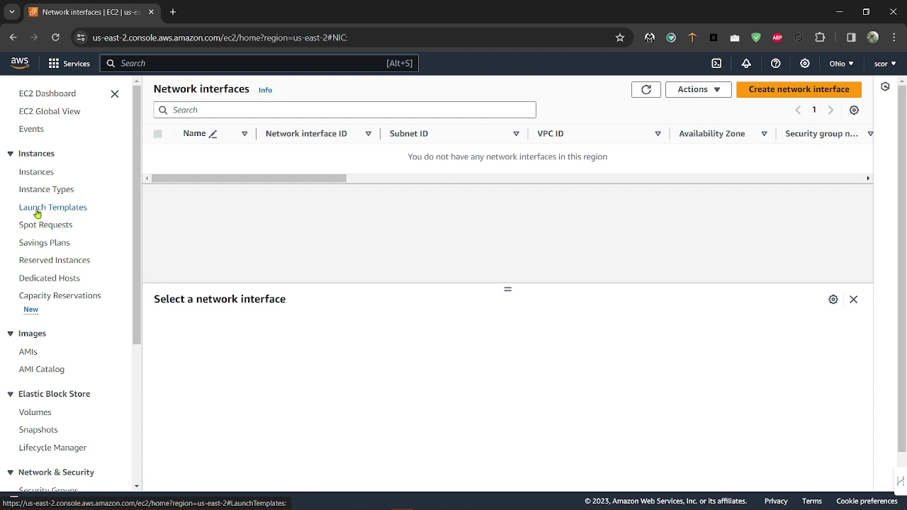
click(59, 211)
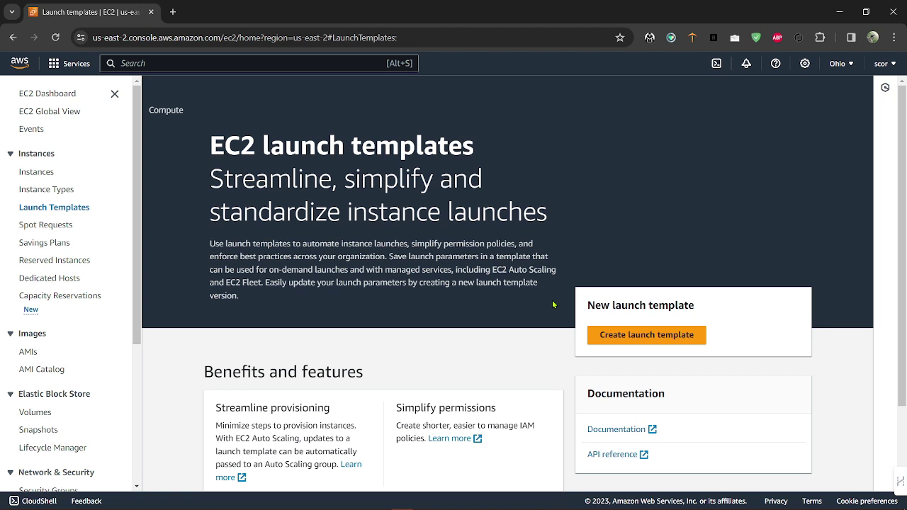
click(611, 339)
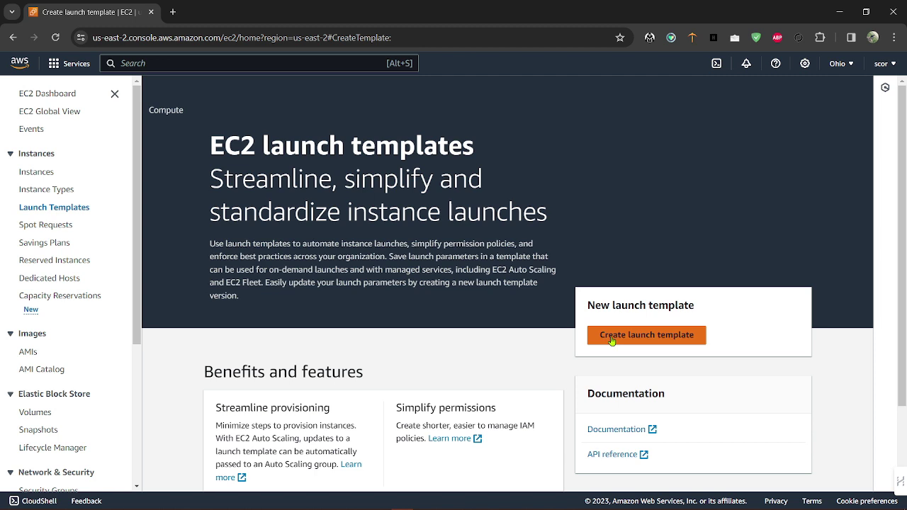
click(612, 337)
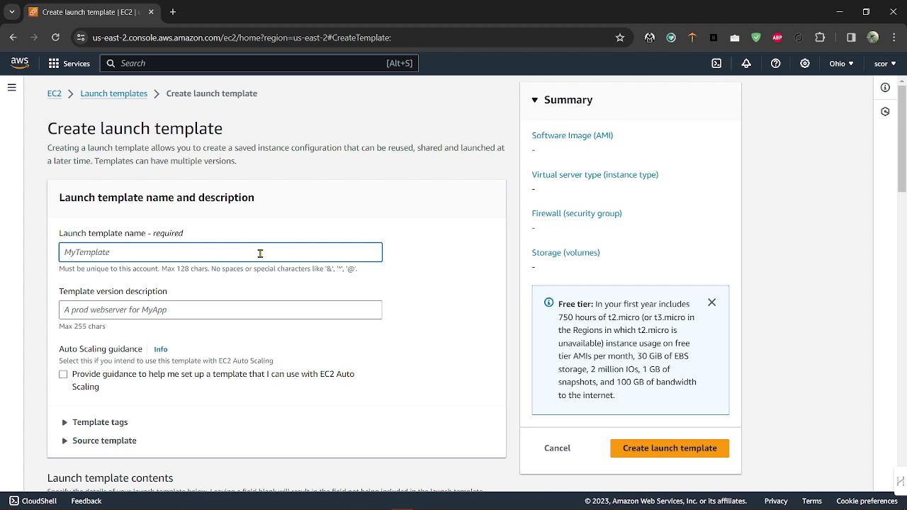
- Name the launch template myLT and use myLT as the template version description as well
text(myte)
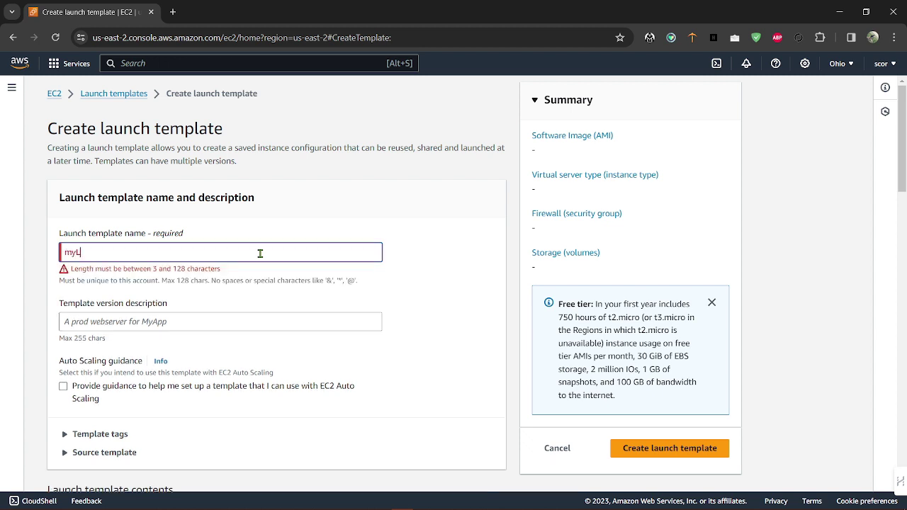
text(LT)
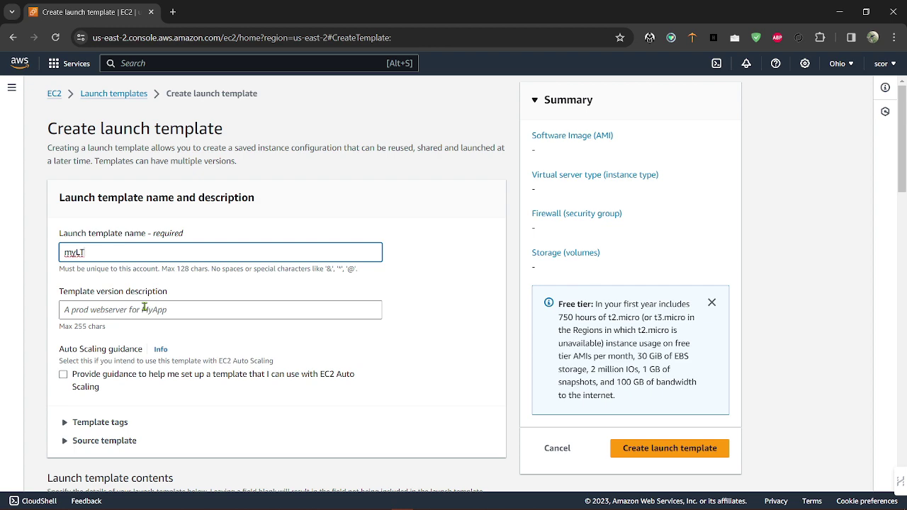
scroll(144, 307, down, 2)
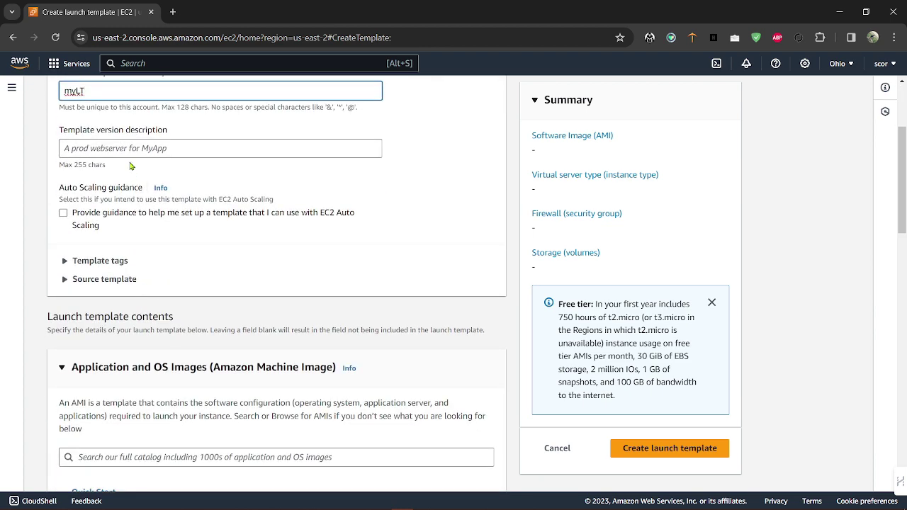
scroll(120, 121, up, 1)
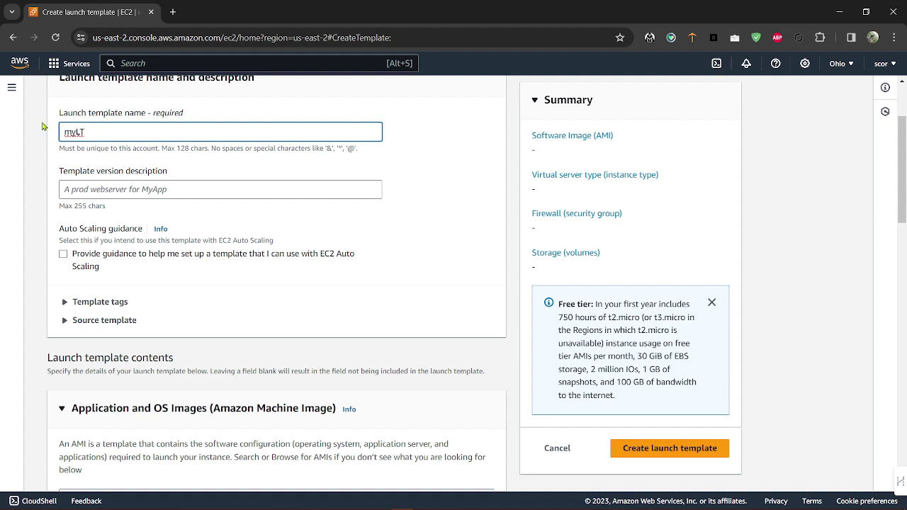
double_click(71, 132)
key(ctrl+c)
click(105, 190)
key(ctrl+v)
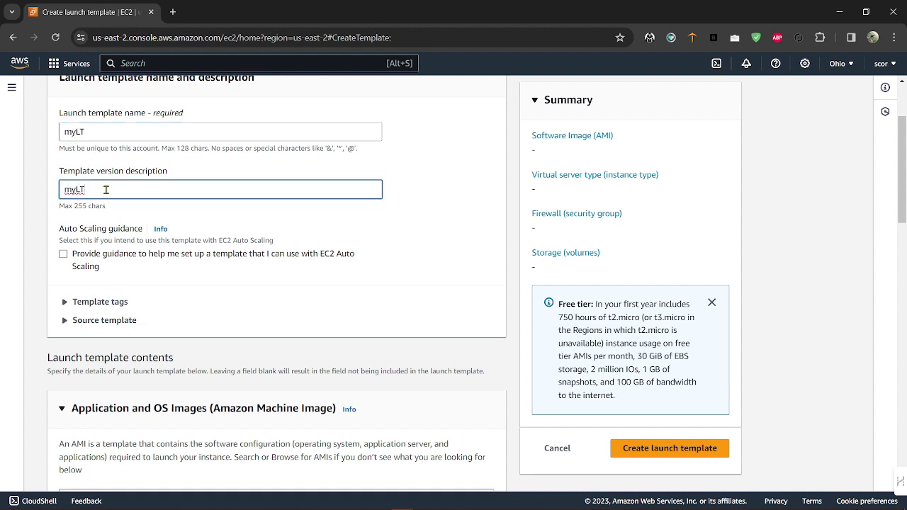
- Look over the Auto Scaling guidance option and the template tags section without adding a tag
scroll(154, 250, down, 3)
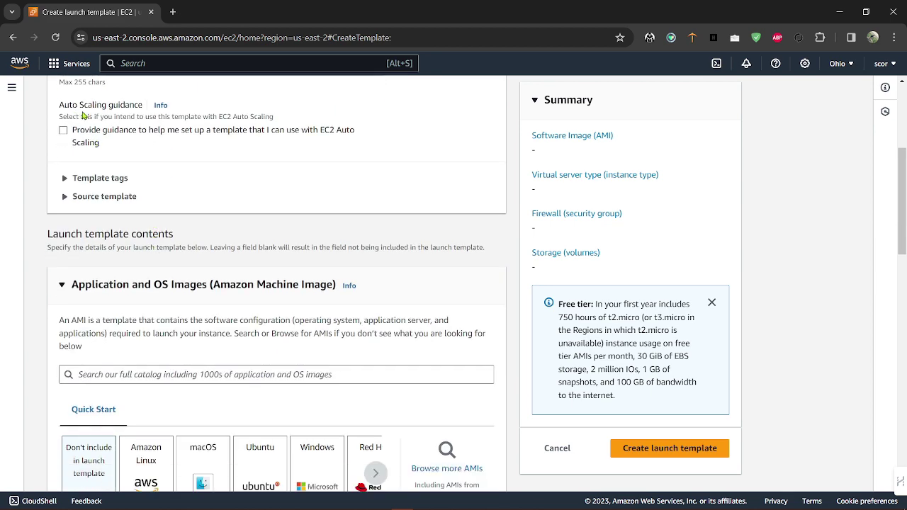
scroll(174, 149, down, 3)
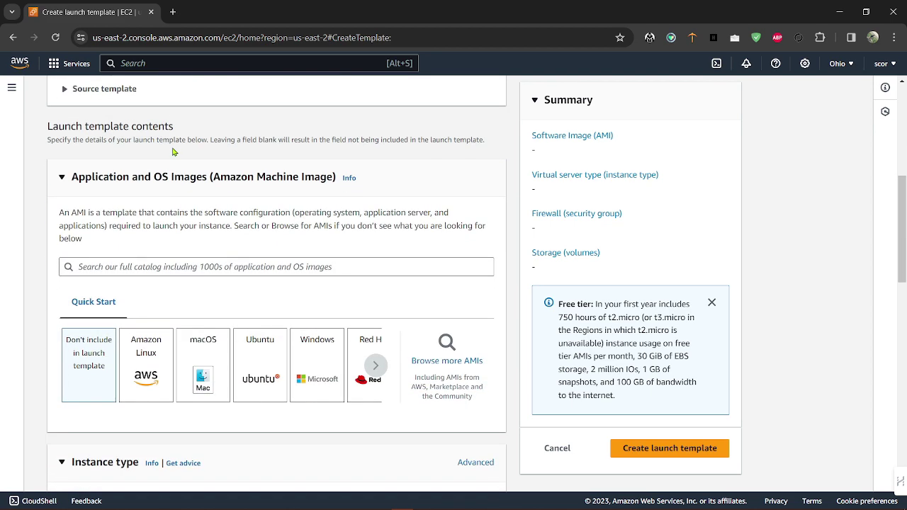
scroll(174, 151, up, 1)
scroll(174, 152, up, 1)
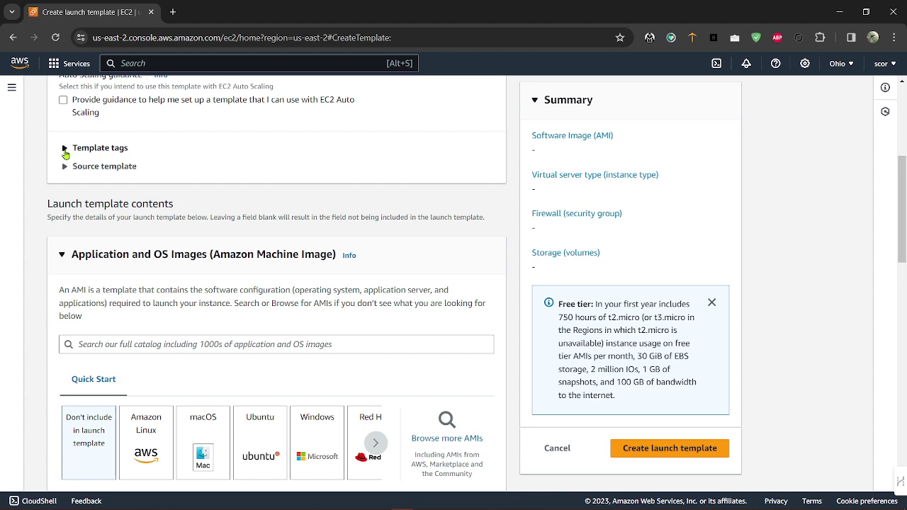
click(65, 151)
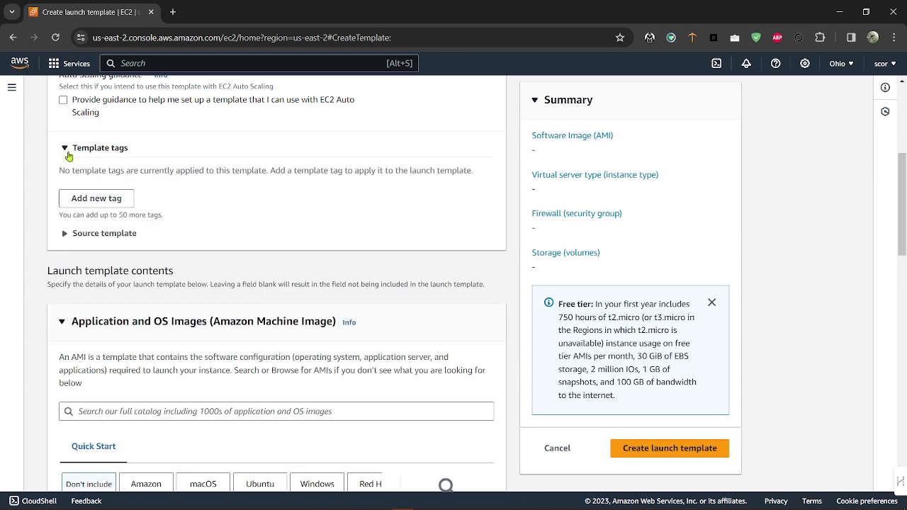
click(68, 148)
- Choose the Amazon Linux 2023 AMI and the t2.micro instance type for the launch template
scroll(170, 218, down, 2)
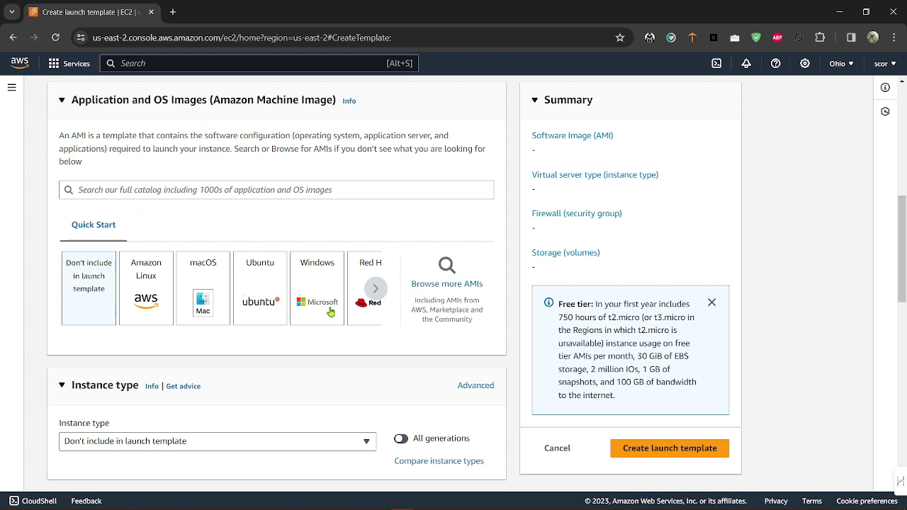
click(144, 291)
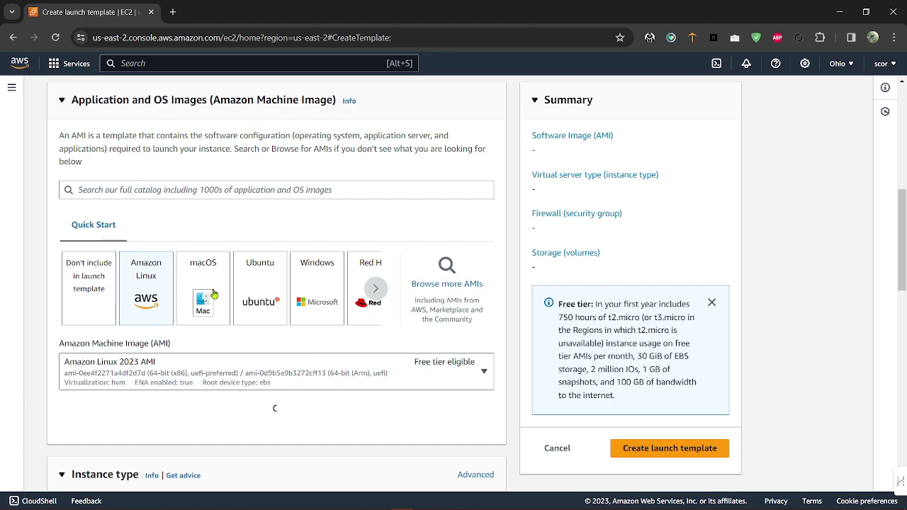
scroll(284, 292, down, 3)
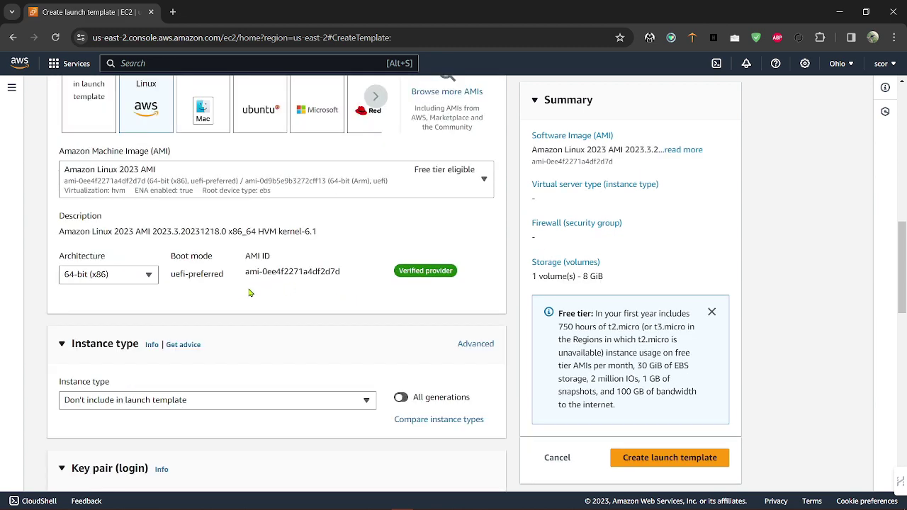
scroll(249, 292, down, 3)
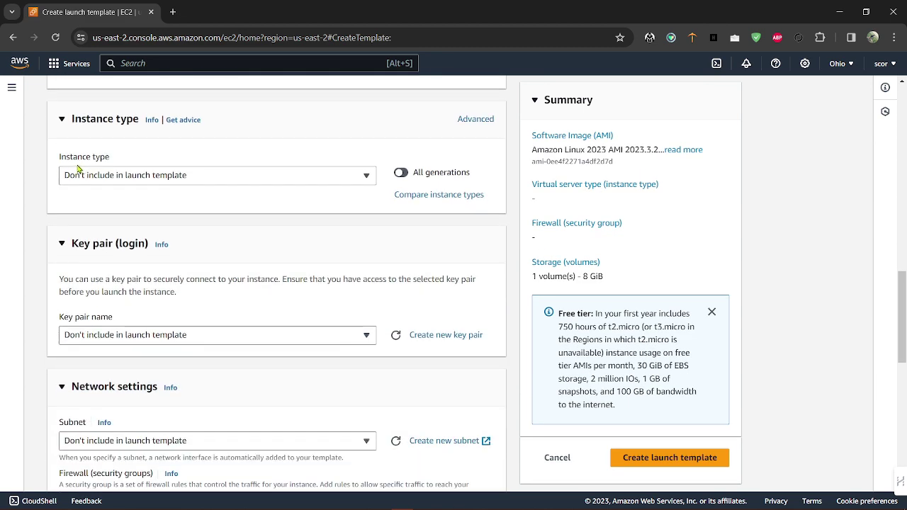
click(229, 177)
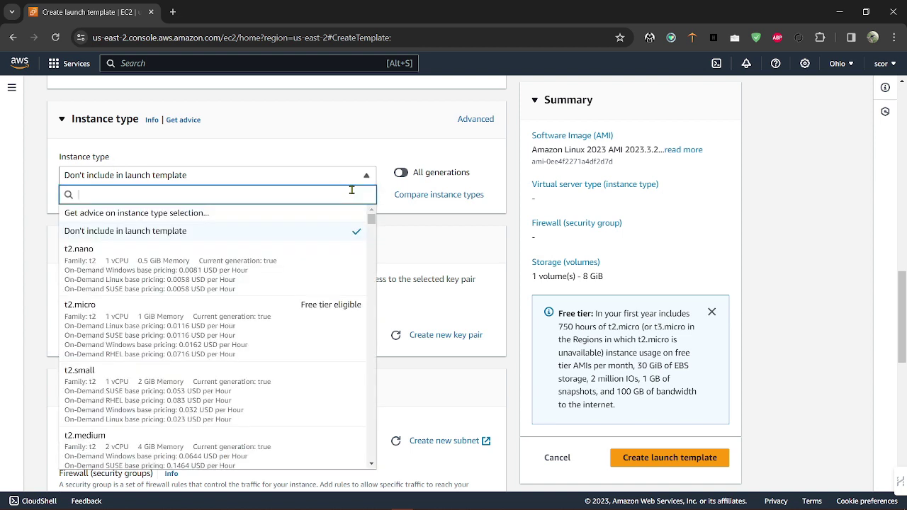
click(140, 335)
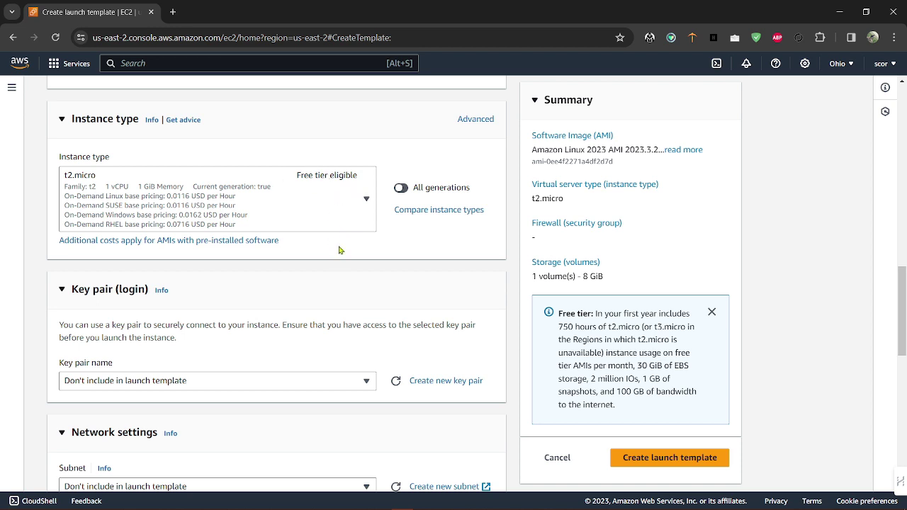
- Select Linux_key as the key pair for the launch template
scroll(324, 245, down, 1)
scroll(325, 245, down, 2)
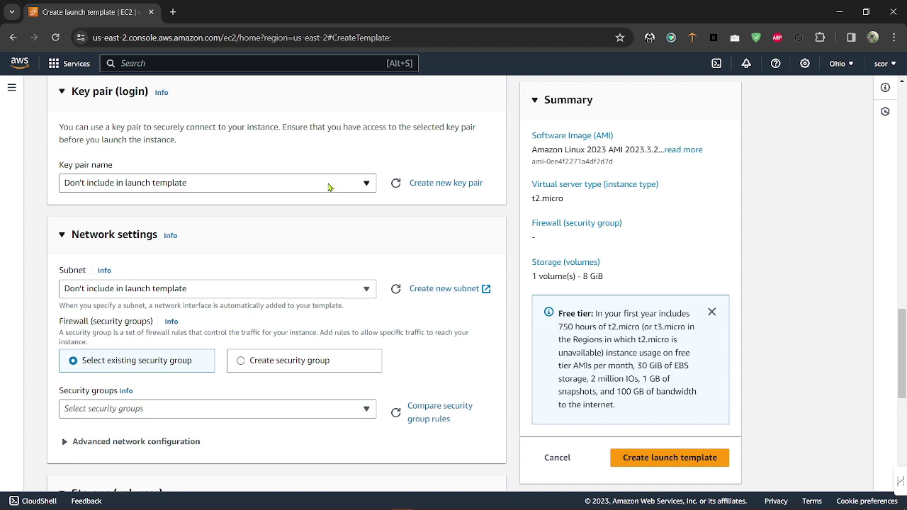
click(330, 186)
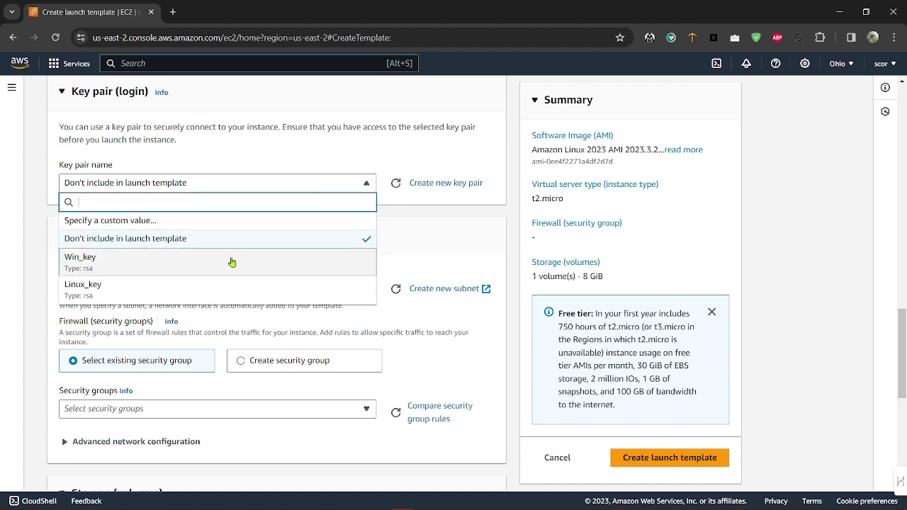
click(166, 286)
- Set the network settings to create a new security group named mysg, with mysg as its description too
scroll(343, 232, down, 2)
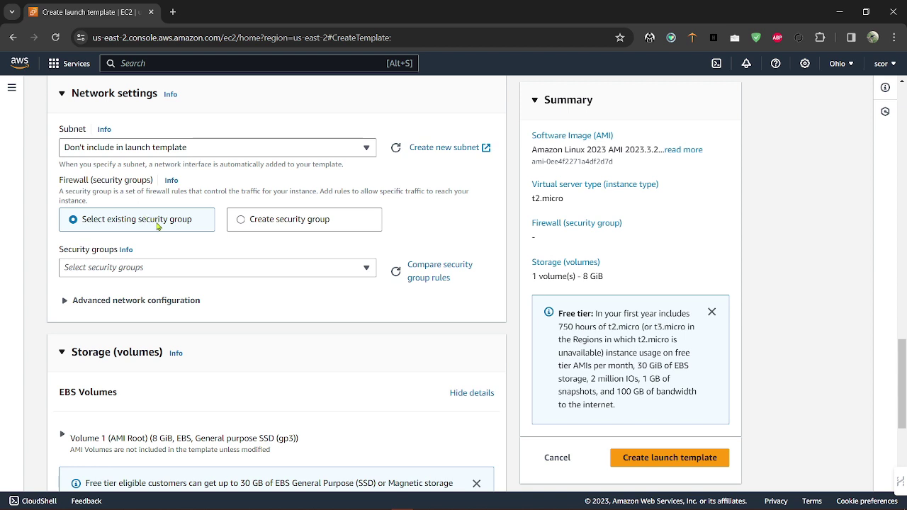
click(277, 221)
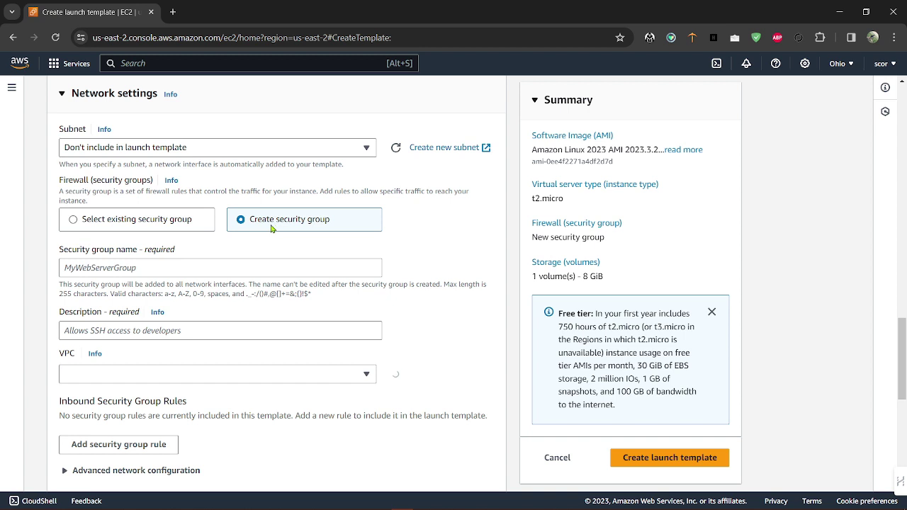
click(127, 261)
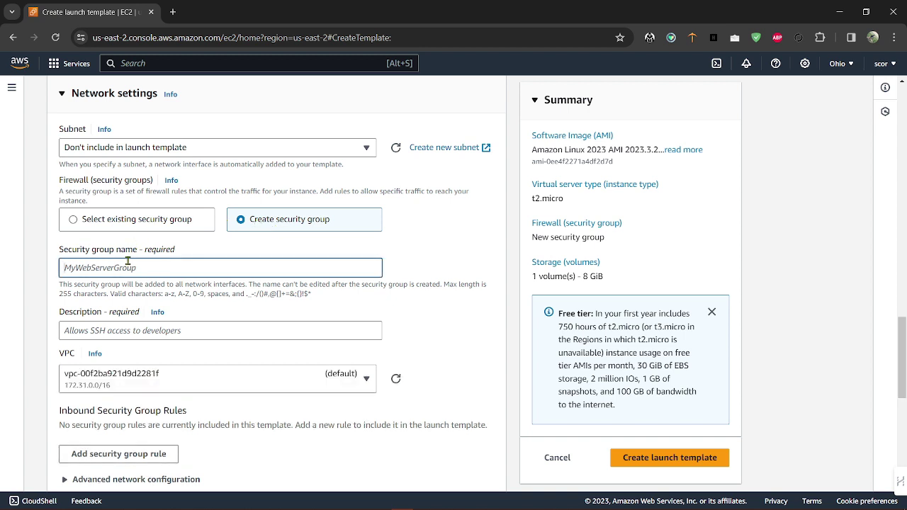
text(mysg)
scroll(196, 303, down, 2)
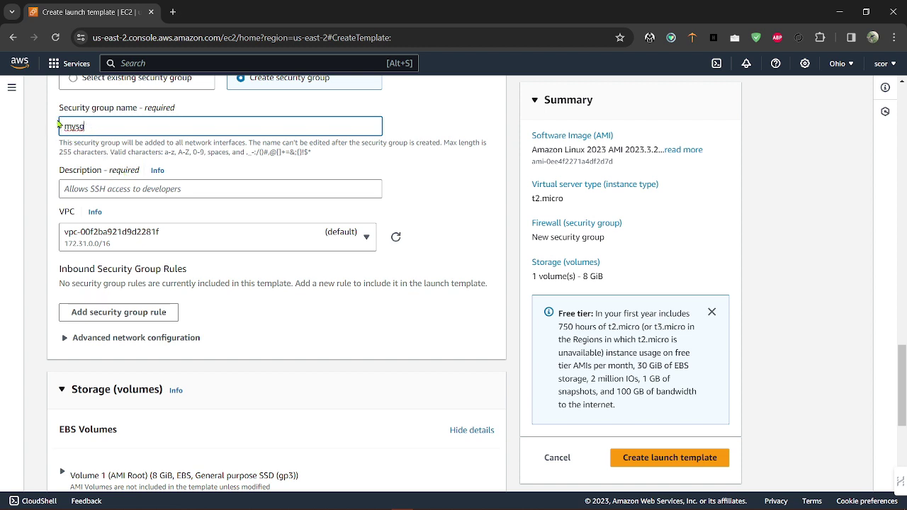
drag(87, 128, 57, 131)
key(ctrl+c)
click(102, 189)
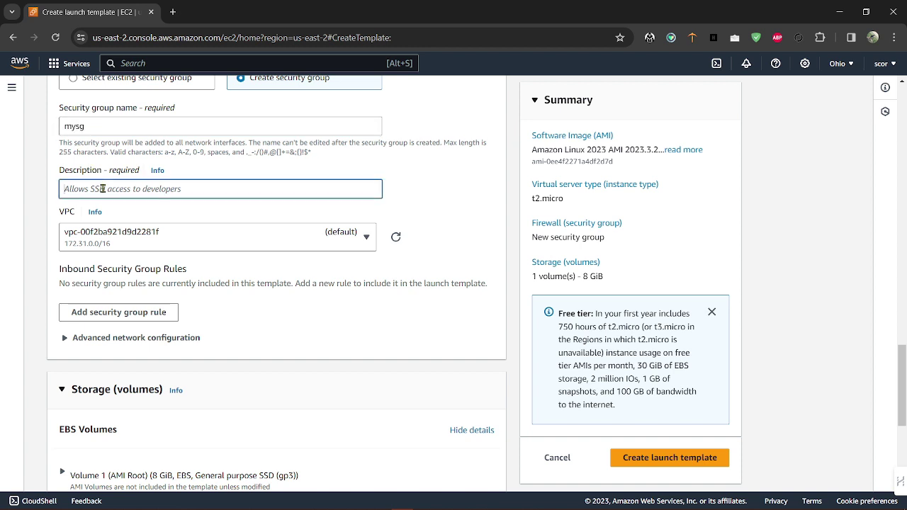
key(ctrl+v)
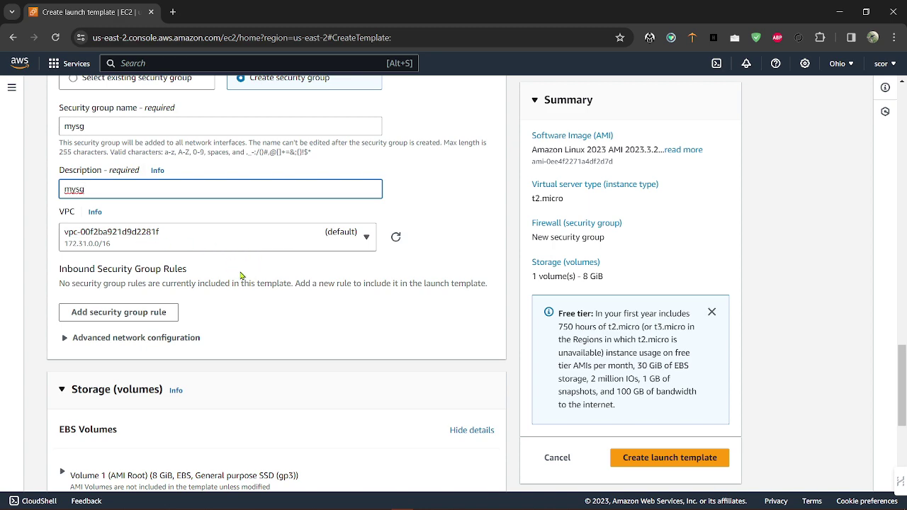
- Add an inbound rule to the new security group with type ssh and source type Anywhere
scroll(241, 276, down, 3)
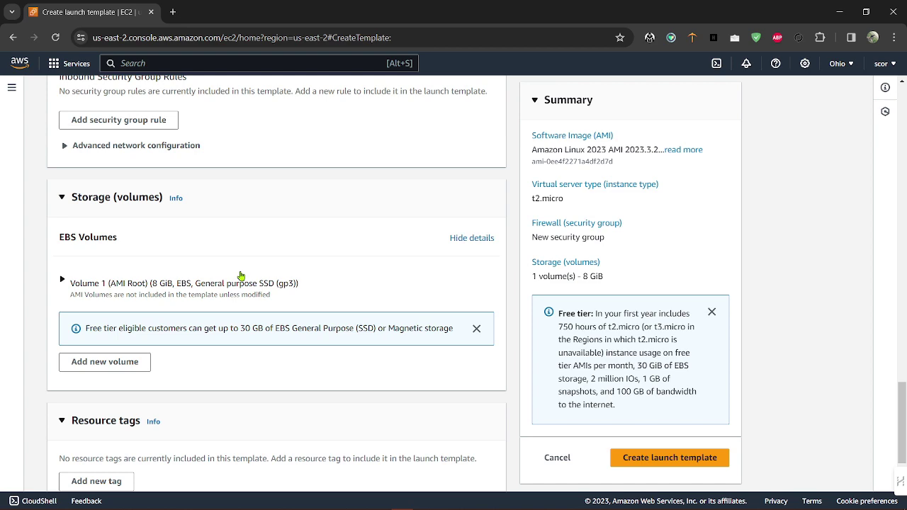
scroll(241, 276, up, 1)
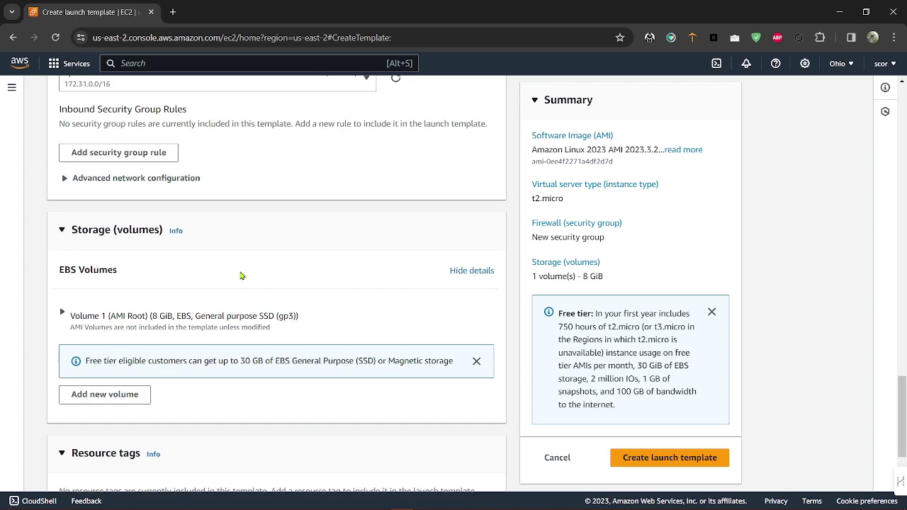
scroll(241, 276, up, 2)
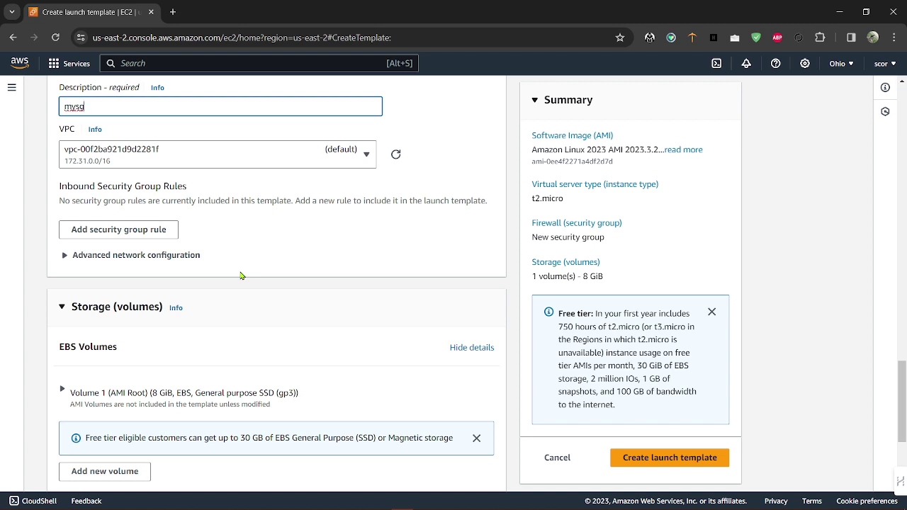
click(133, 235)
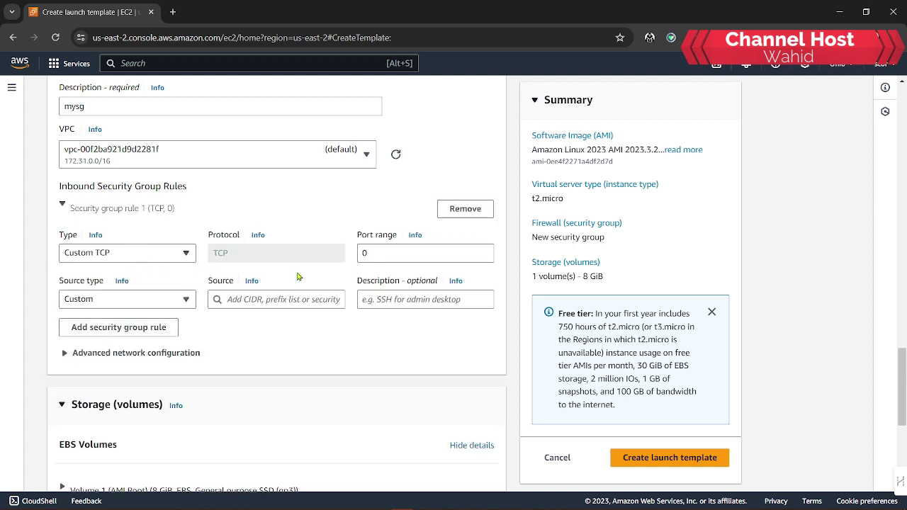
click(187, 253)
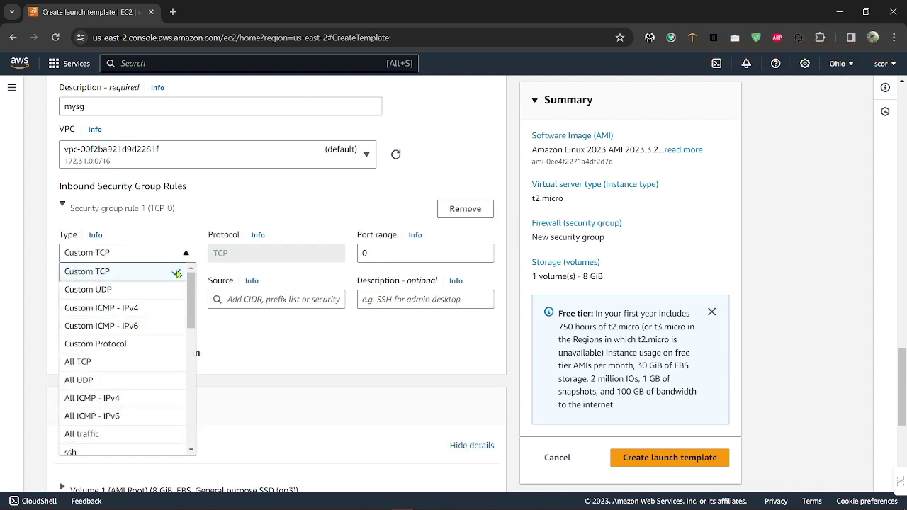
click(97, 454)
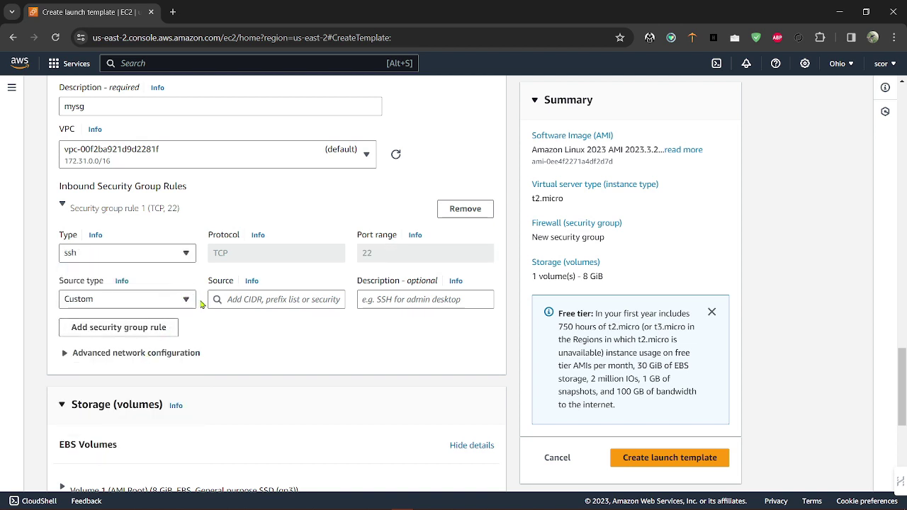
click(182, 299)
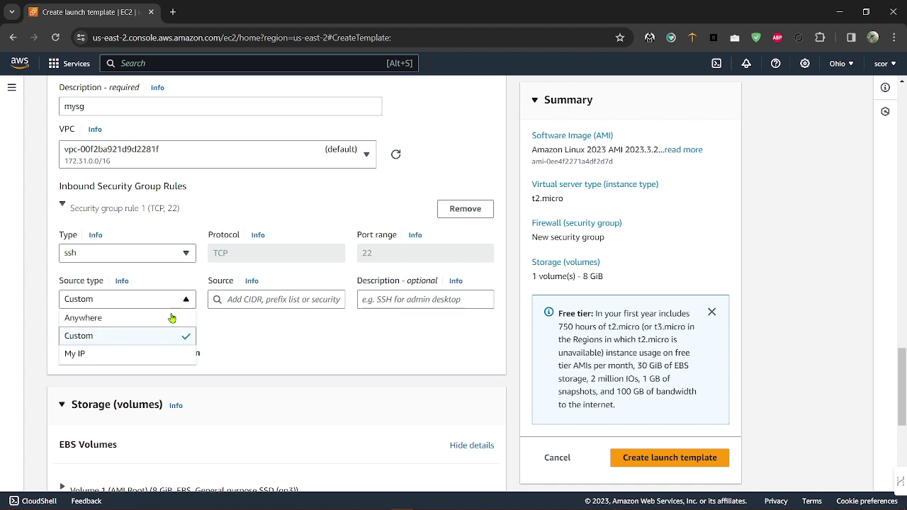
click(159, 321)
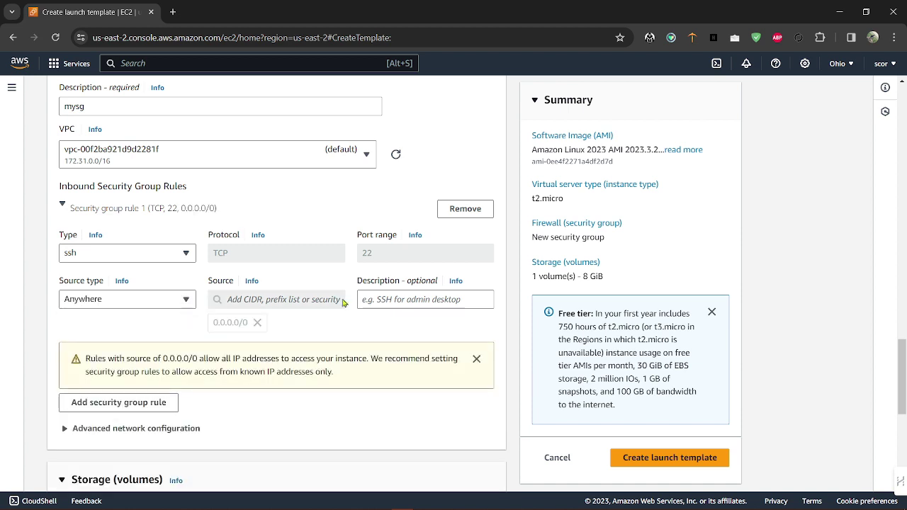
- Expand the root EBS volume and examine its storage settings and the resource tags section
scroll(358, 303, down, 1)
scroll(358, 304, down, 1)
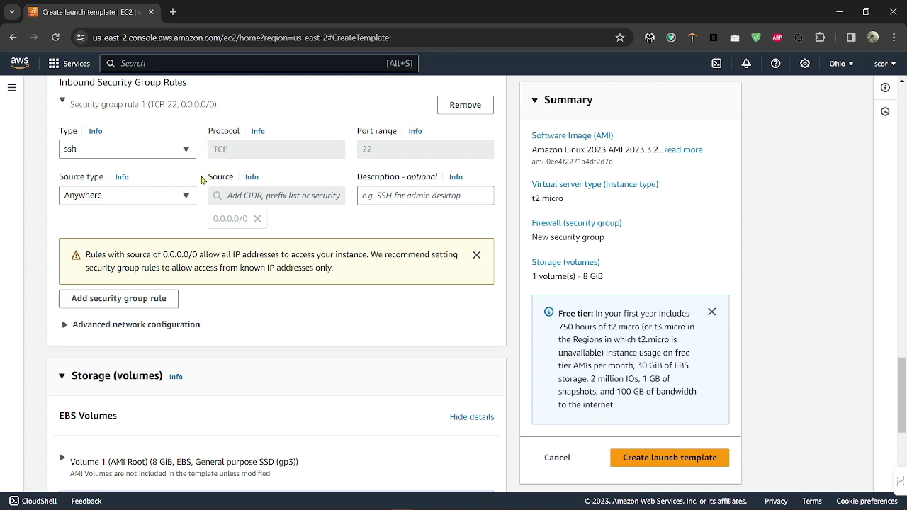
scroll(202, 180, down, 4)
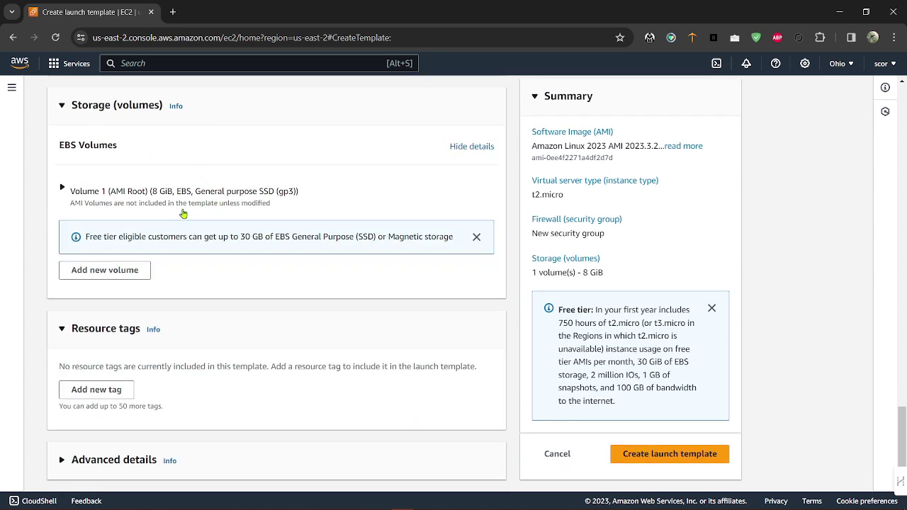
click(62, 189)
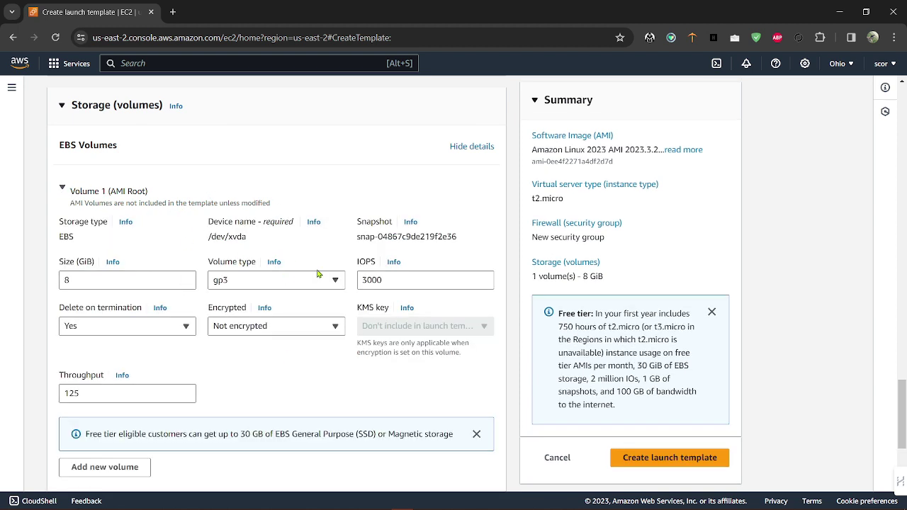
scroll(305, 312, down, 3)
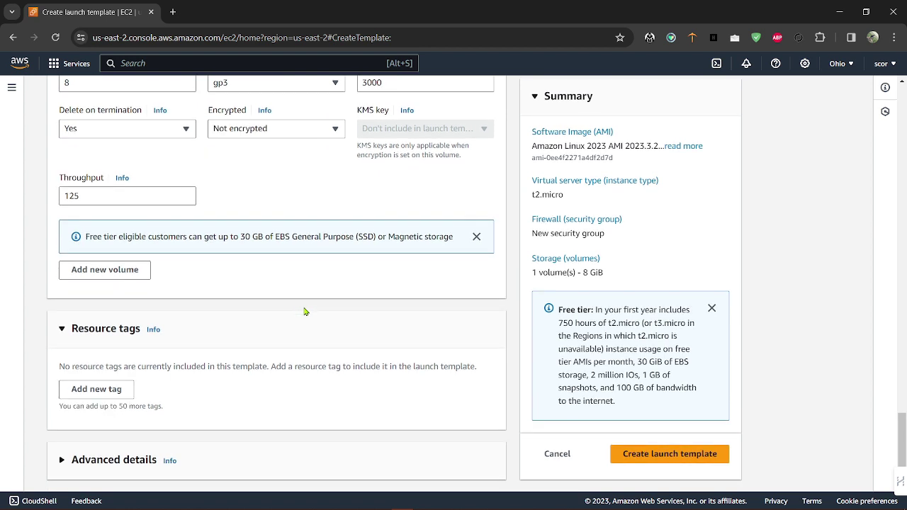
scroll(306, 312, up, 1)
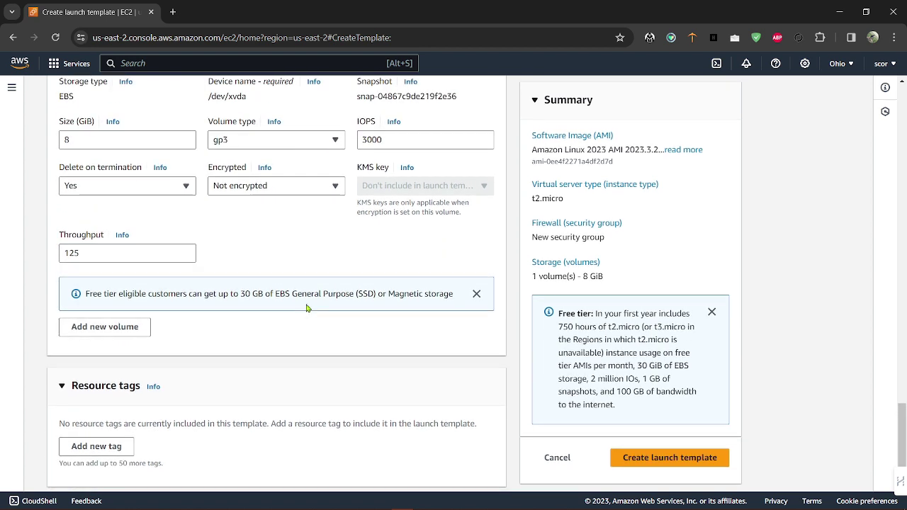
scroll(304, 243, down, 1)
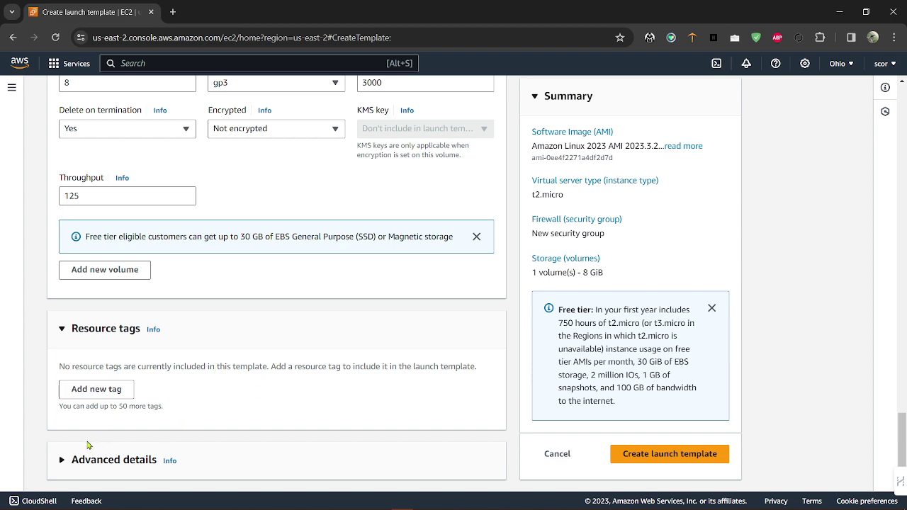
- Enter a user data script with #!/bin/bash and yum install nginx -y under the advanced details, and create the launch template
click(62, 461)
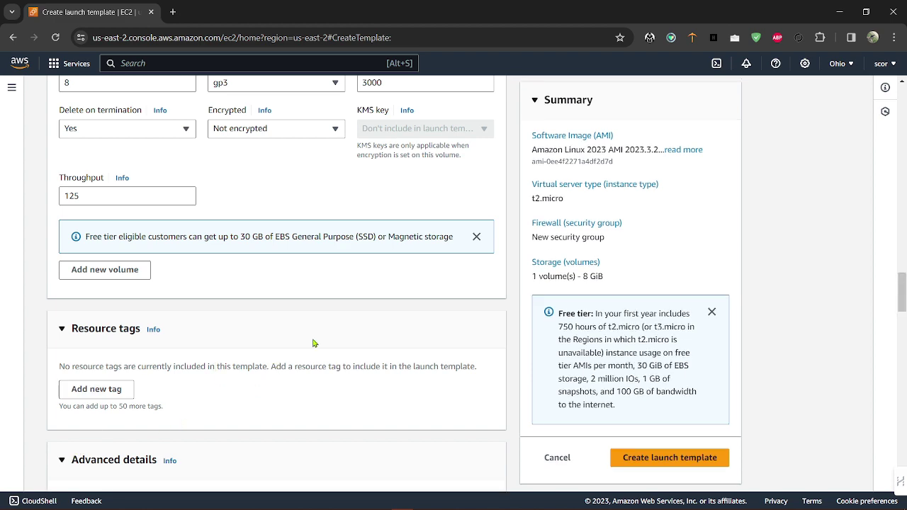
scroll(314, 343, down, 4)
scroll(314, 343, down, 10)
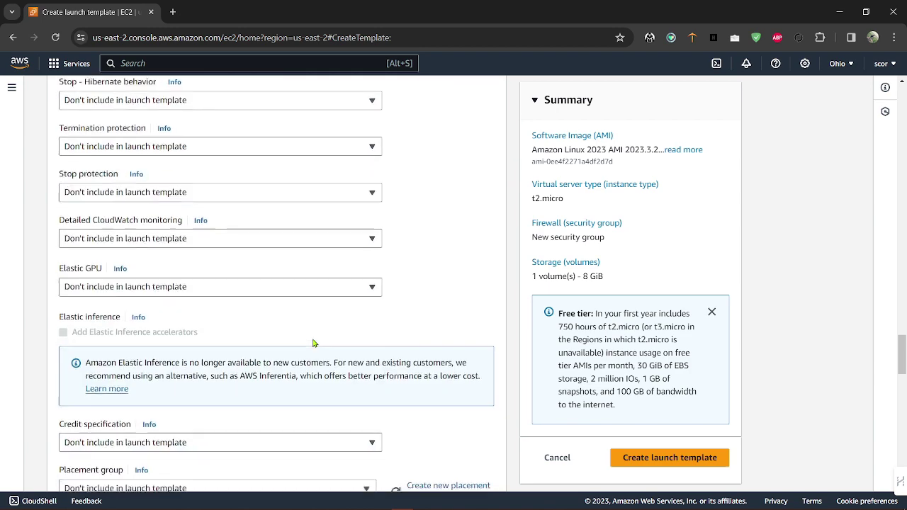
scroll(314, 344, down, 10)
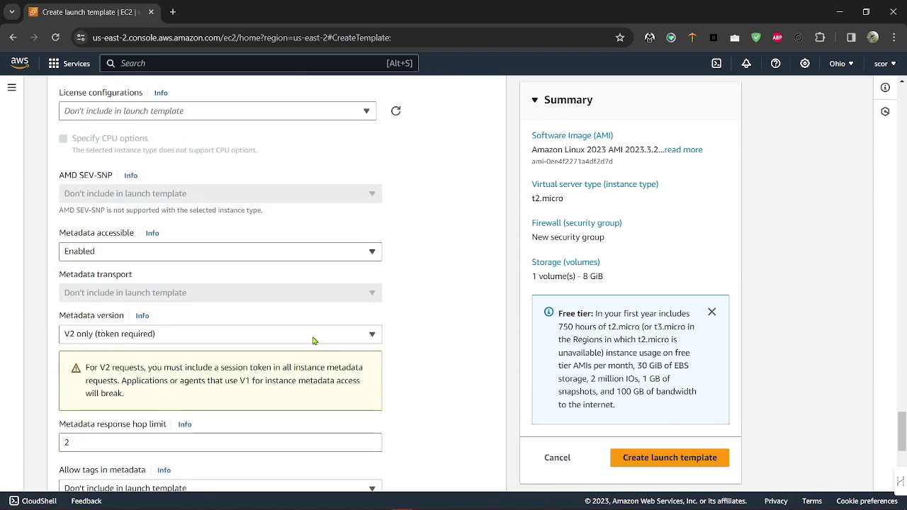
click(120, 264)
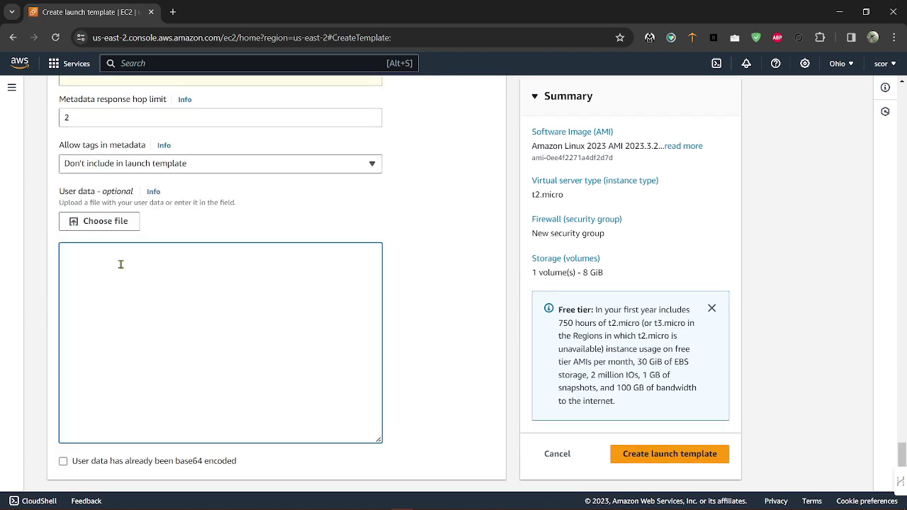
text(#!/bin/bash)
text(yum ist)
key(BackSpace)
key(BackSpace)
text(nstall nginx -y)
click(652, 454)
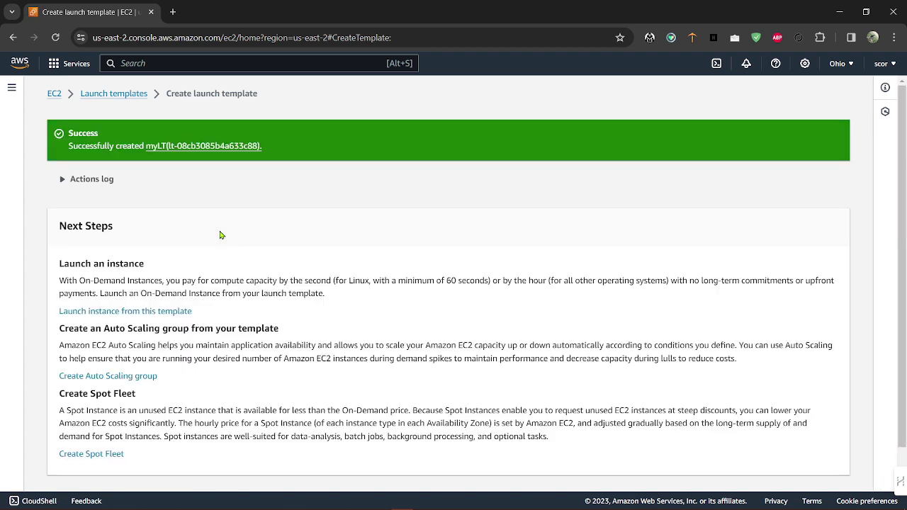
- View the launch templates list and the list of owned AMIs, and return to the launch templates
click(115, 94)
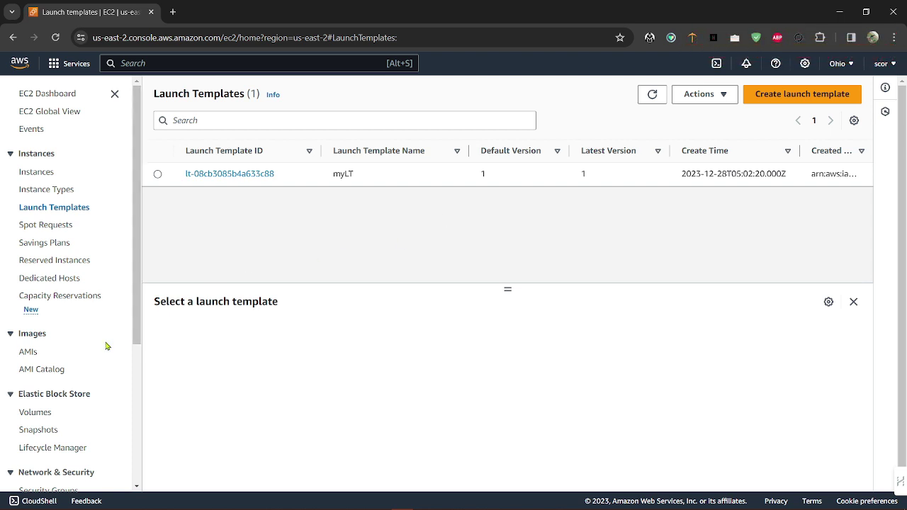
click(29, 352)
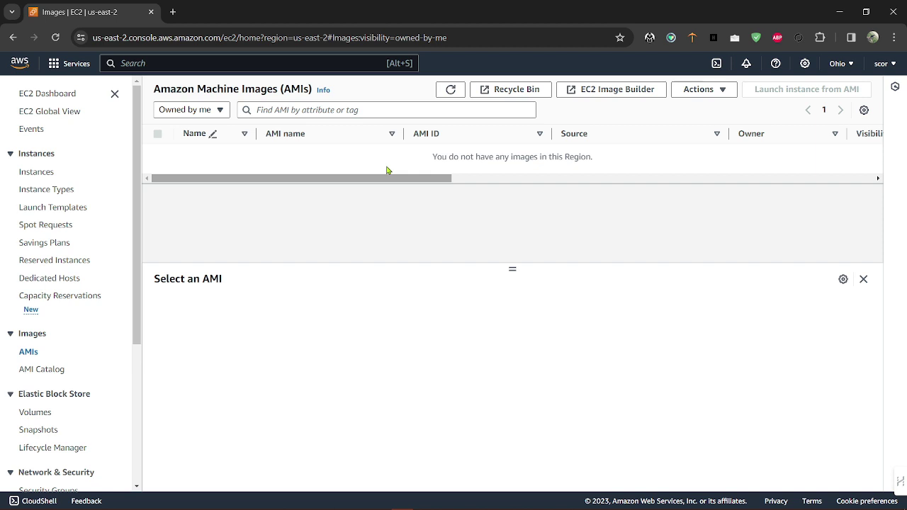
click(71, 209)
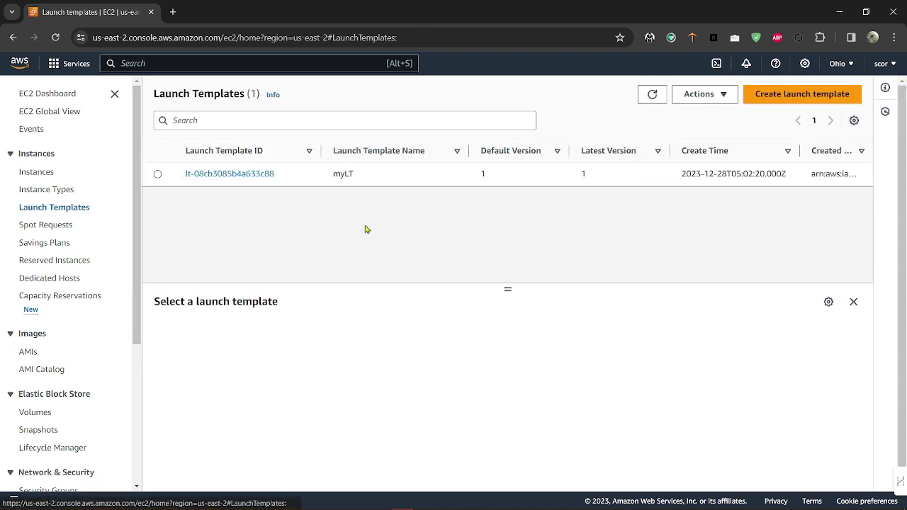